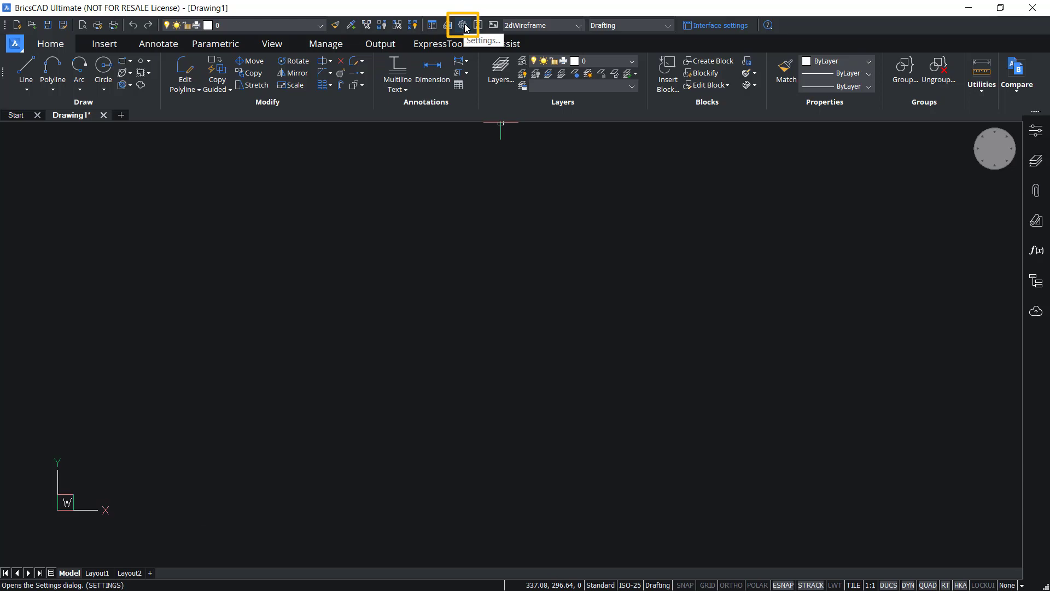
Open the general Settings dialog to view its setting categories and close it.
click(462, 26)
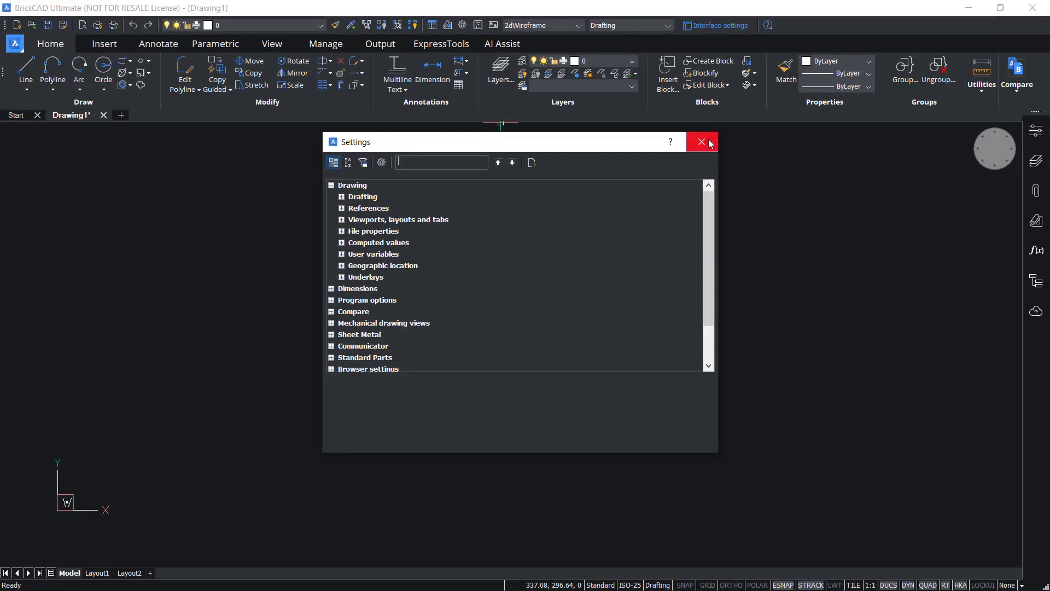
click(710, 143)
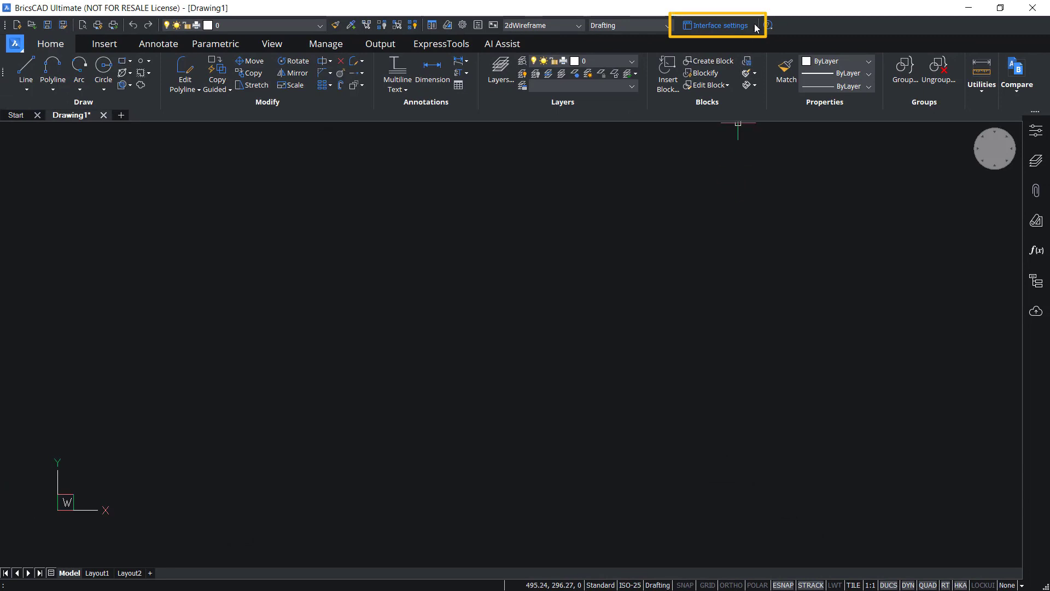
Switch the interface layout to Modern in the Interface Settings and apply it.
click(727, 25)
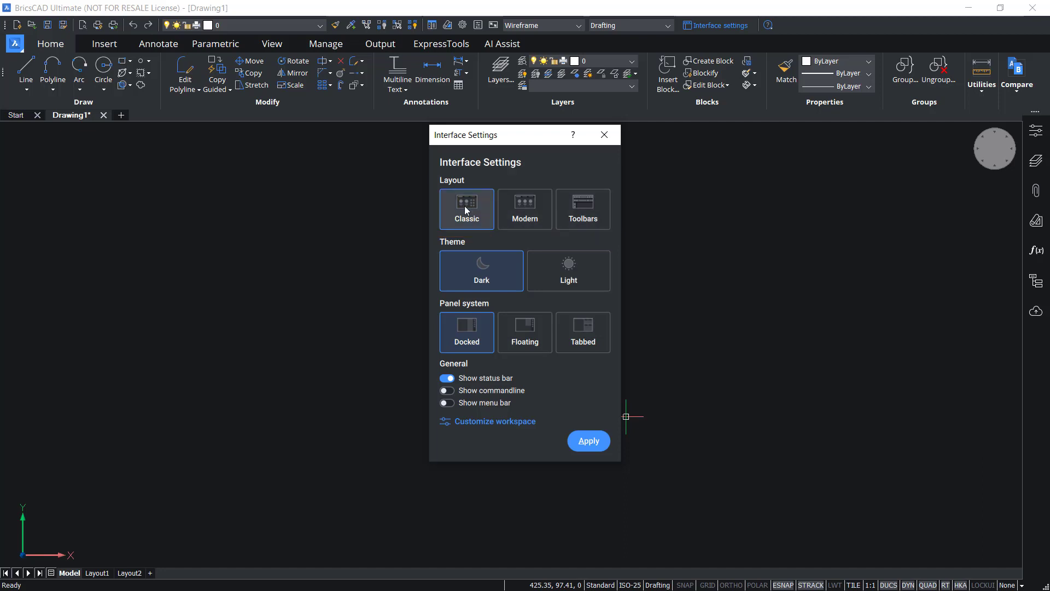
click(525, 210)
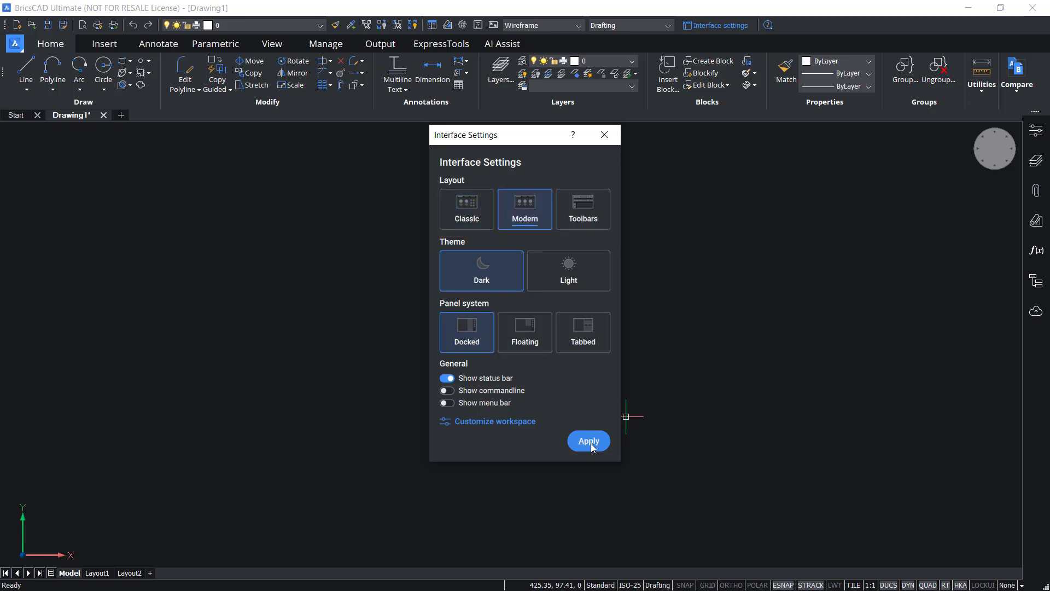
click(591, 448)
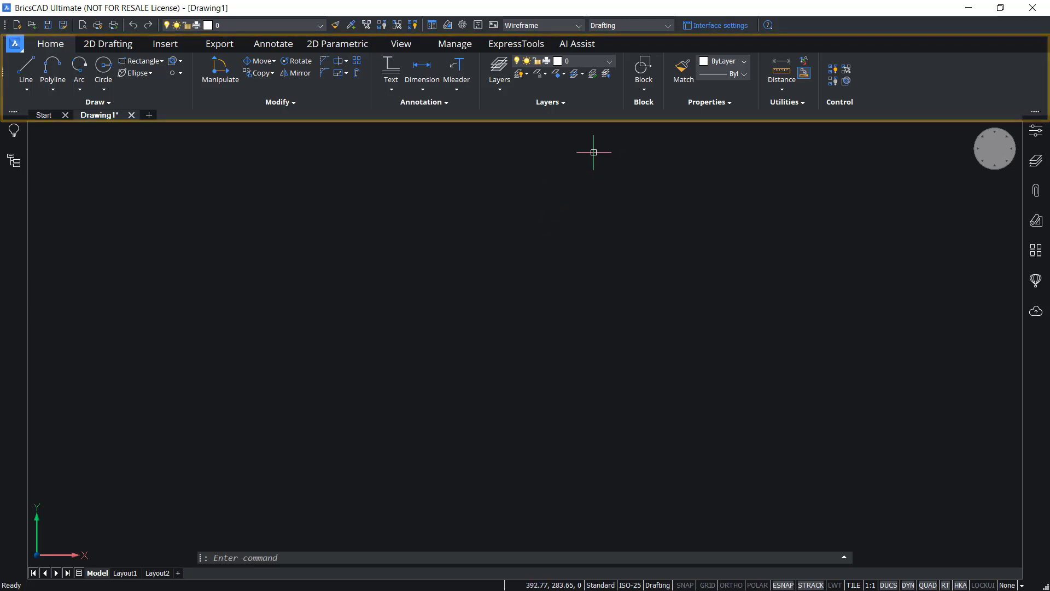
Switch the interface layout to Toolbars in the Interface Settings and apply it.
click(715, 26)
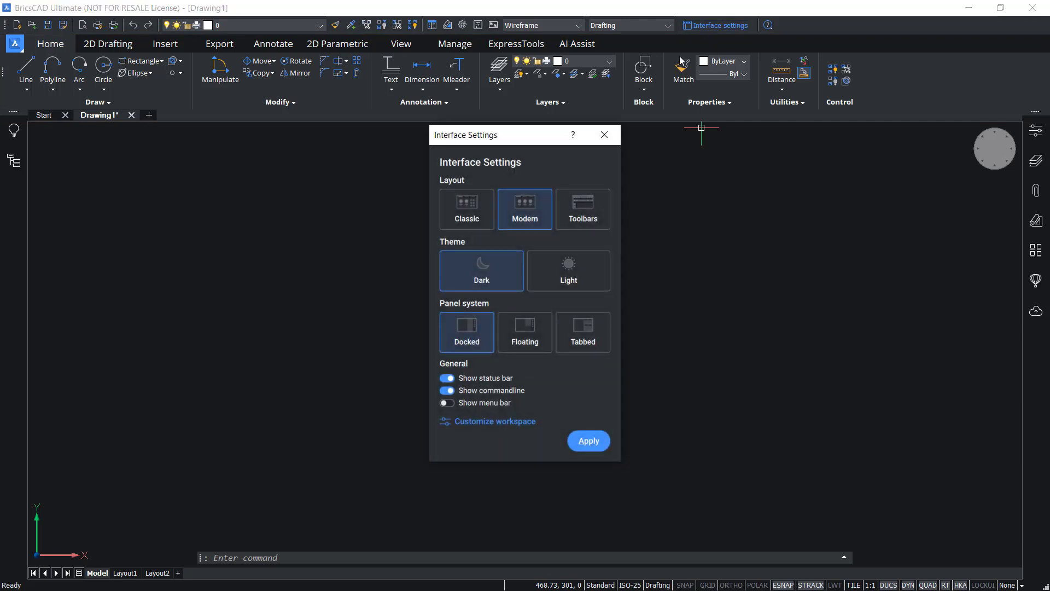
click(584, 208)
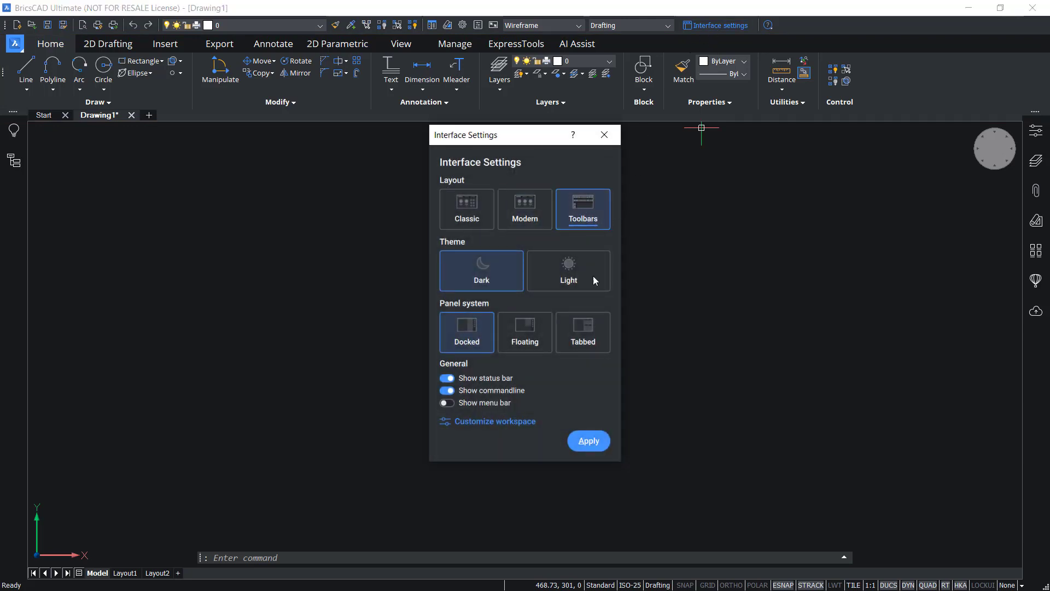
click(576, 435)
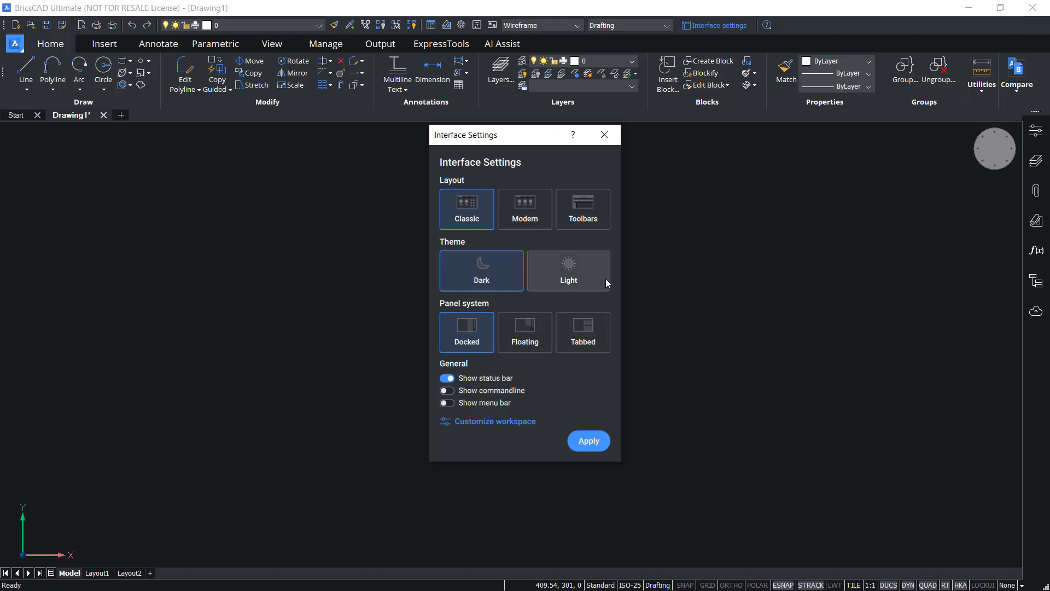
Apply the Light theme to the interface and restore the Dark theme.
click(589, 271)
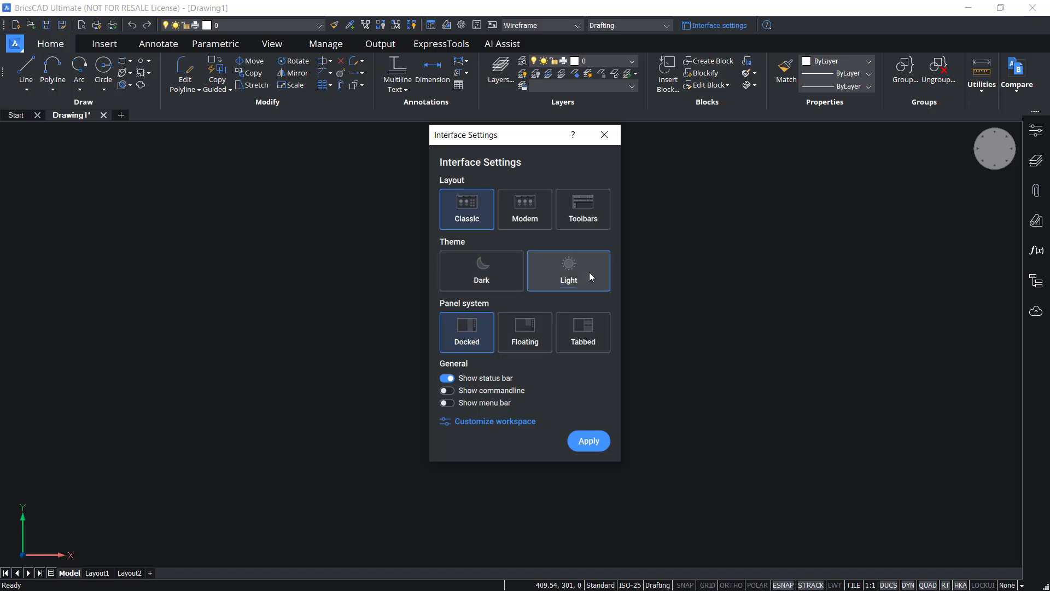
click(589, 441)
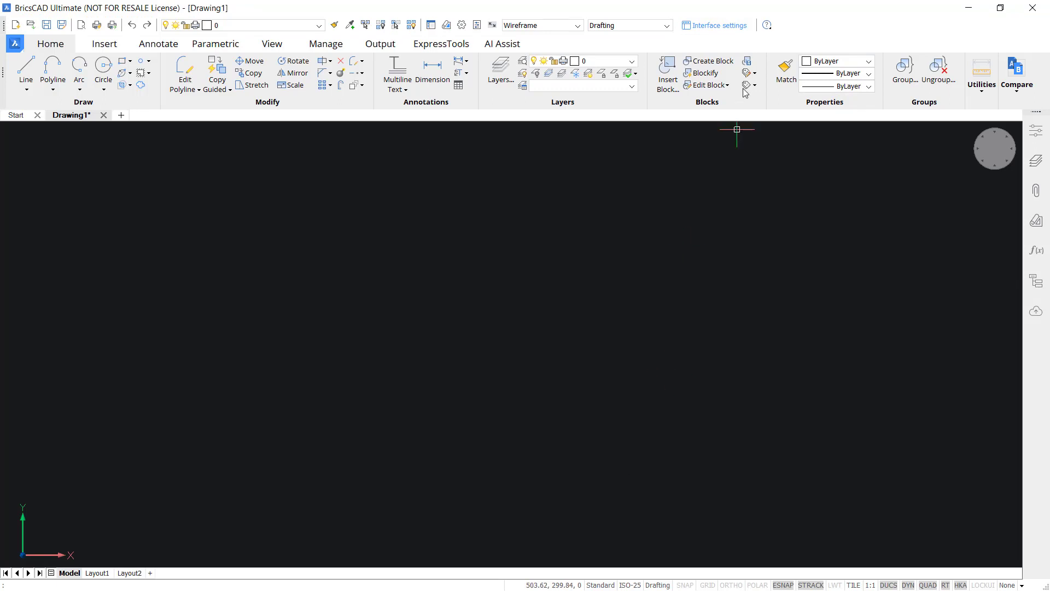
click(717, 25)
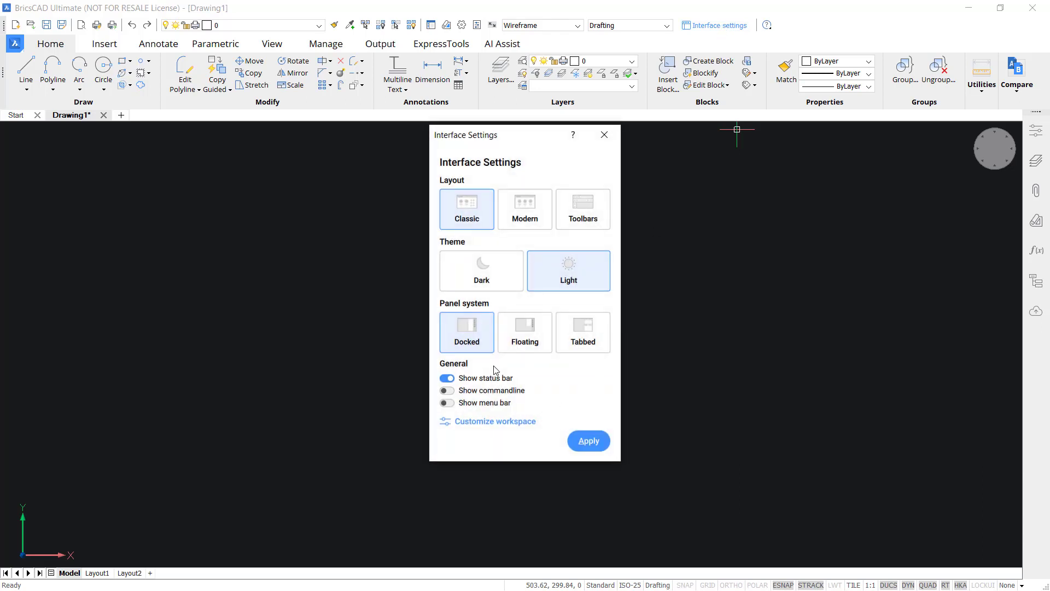
click(481, 273)
click(587, 440)
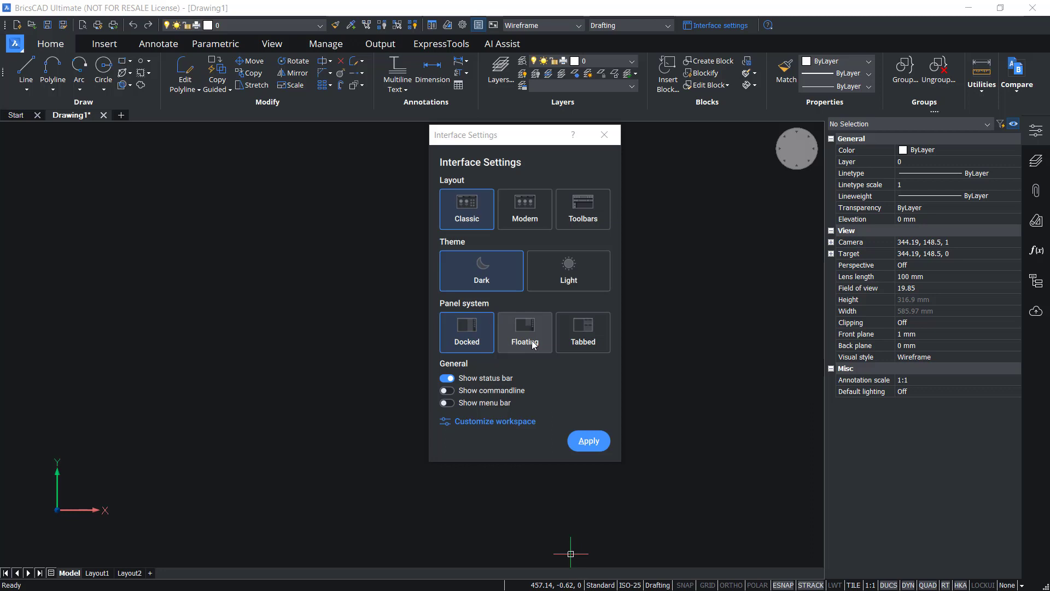
Set the panel system to Tabbed and view the Layers and Attachments panels.
click(584, 331)
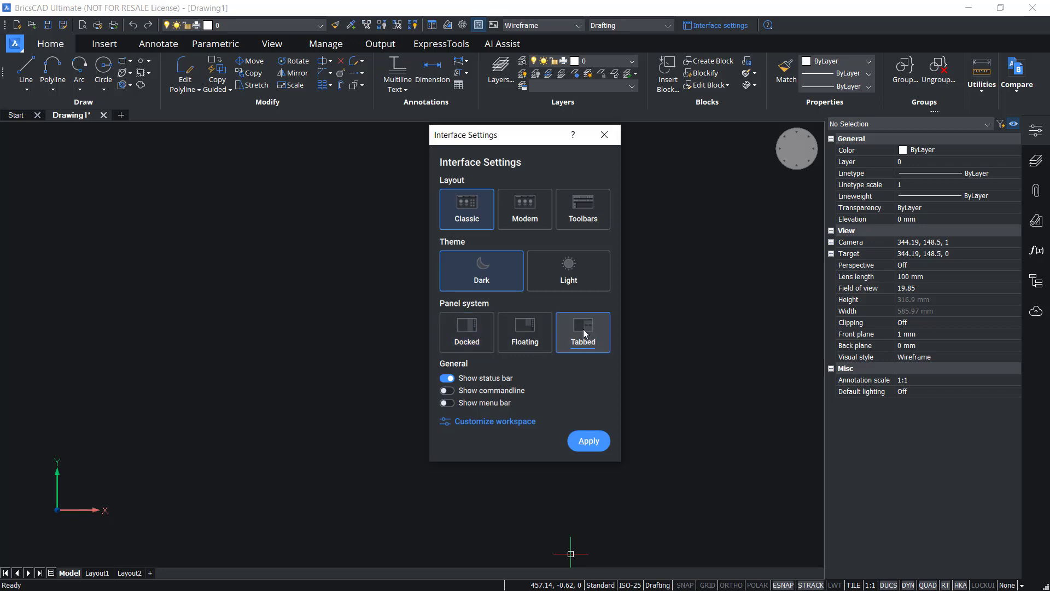
click(587, 440)
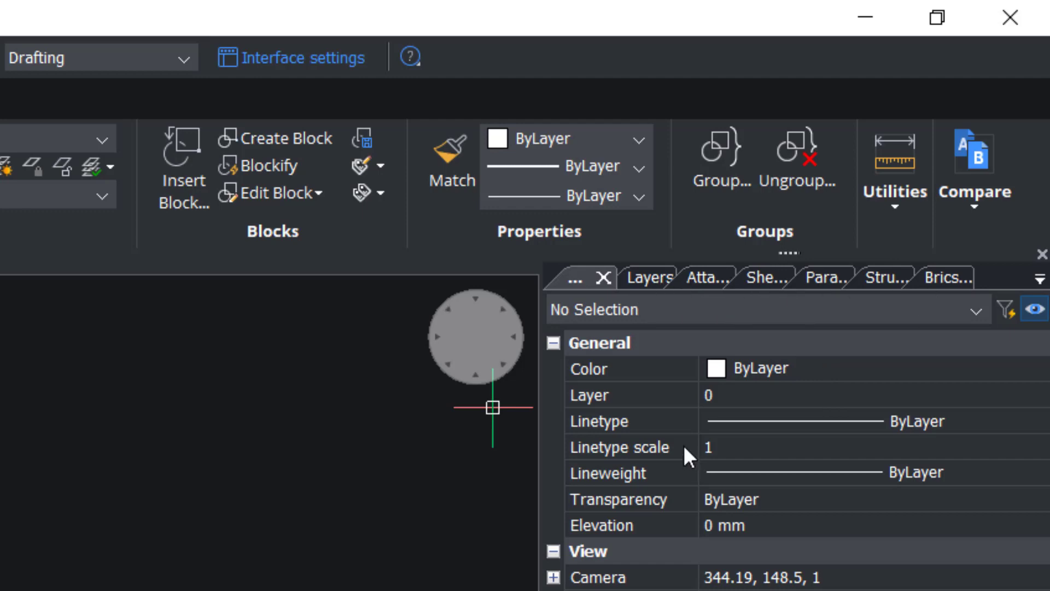
click(641, 279)
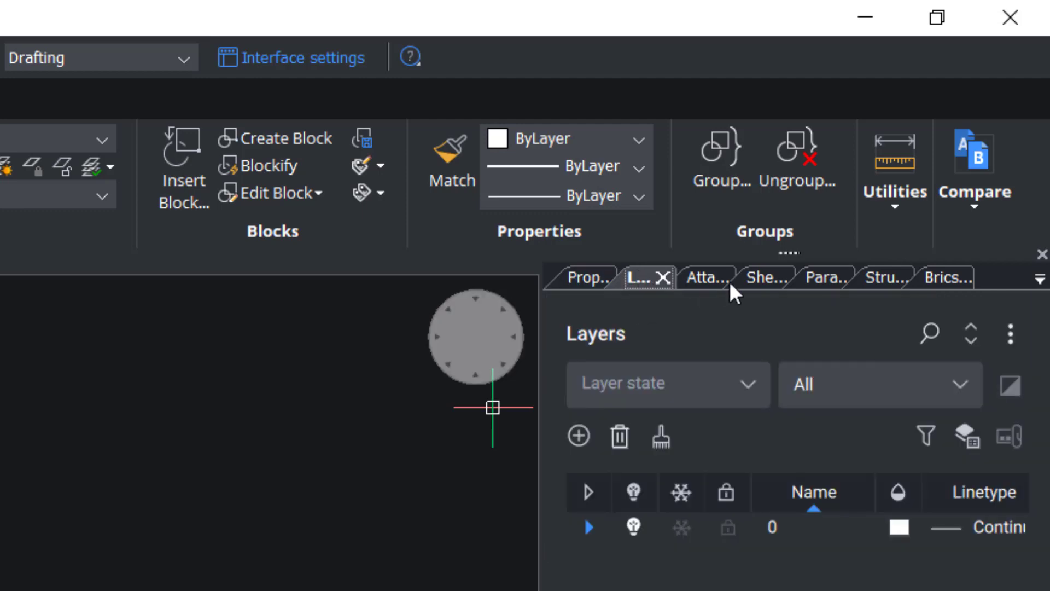
click(708, 279)
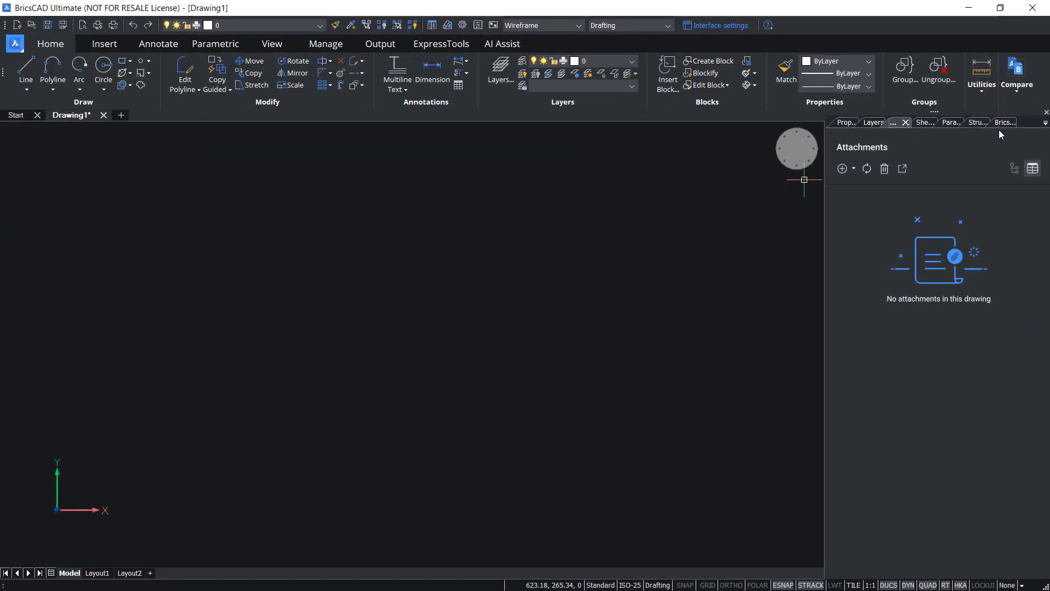
Set the panel system back to Docked in the Interface Settings and apply it.
click(723, 26)
click(467, 332)
click(447, 390)
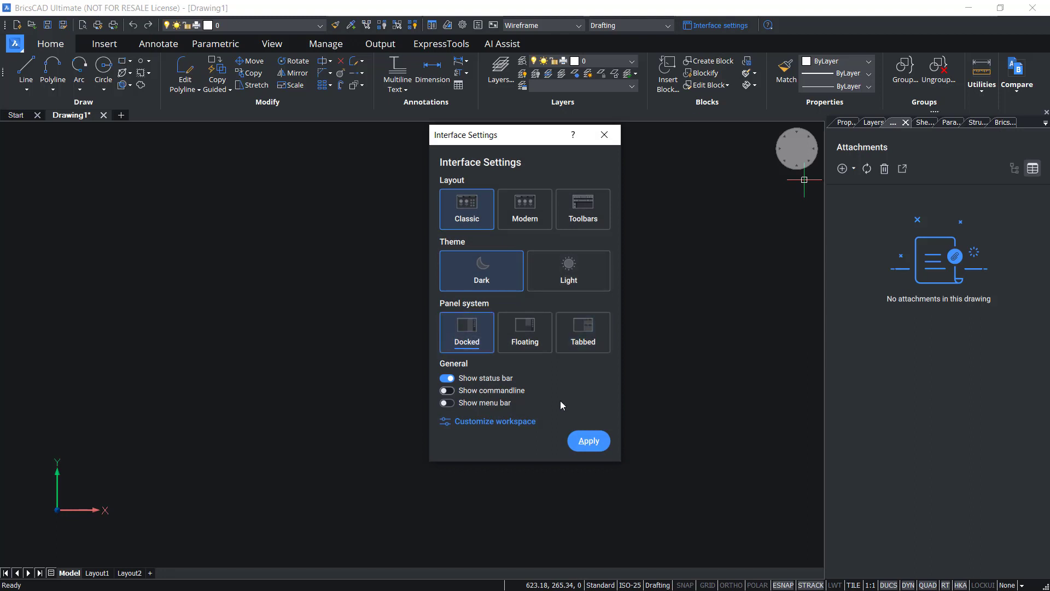
click(589, 441)
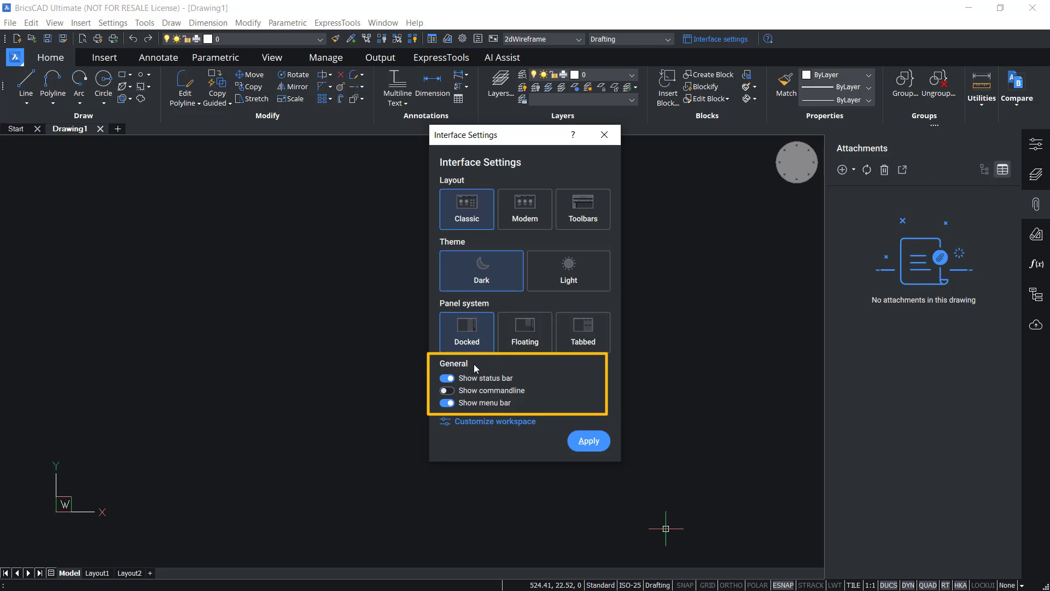
Turn off the status bar in the Interface Settings and apply the change.
click(447, 379)
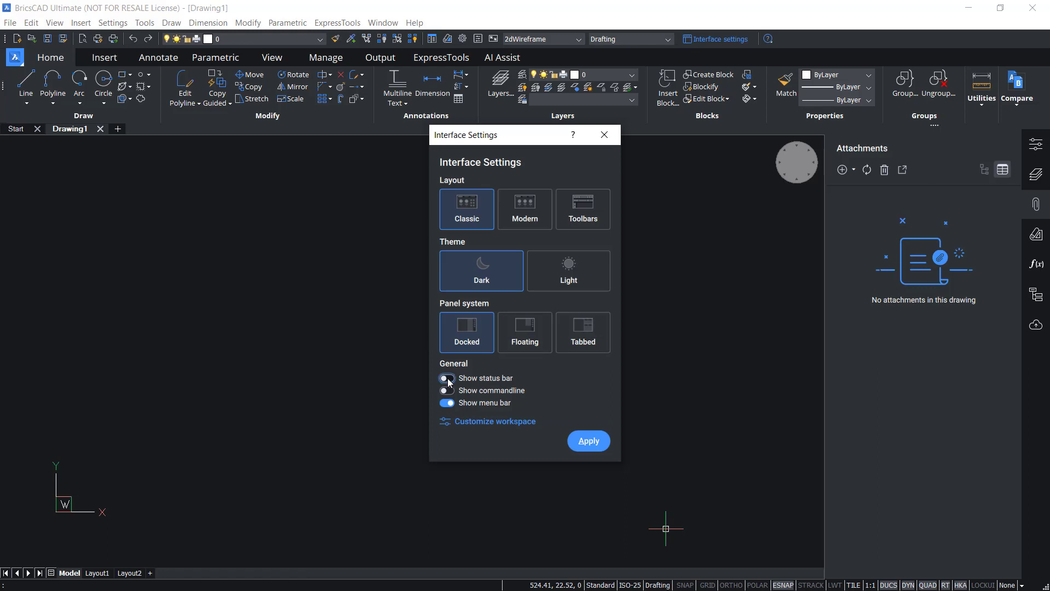
click(590, 441)
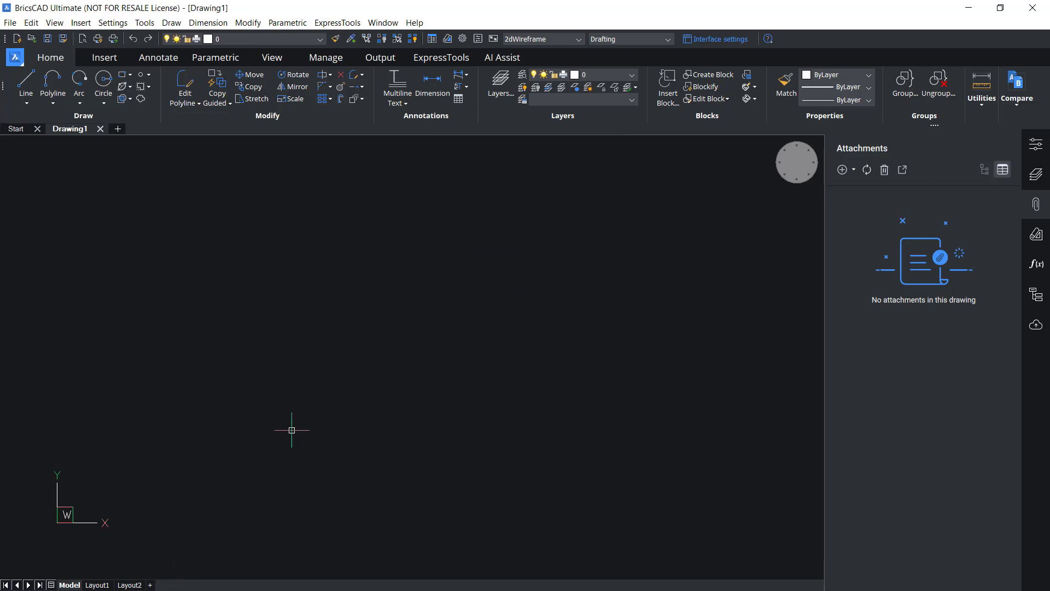
Turn on both the status bar and the command line in the Interface Settings and apply the change.
click(717, 38)
click(448, 378)
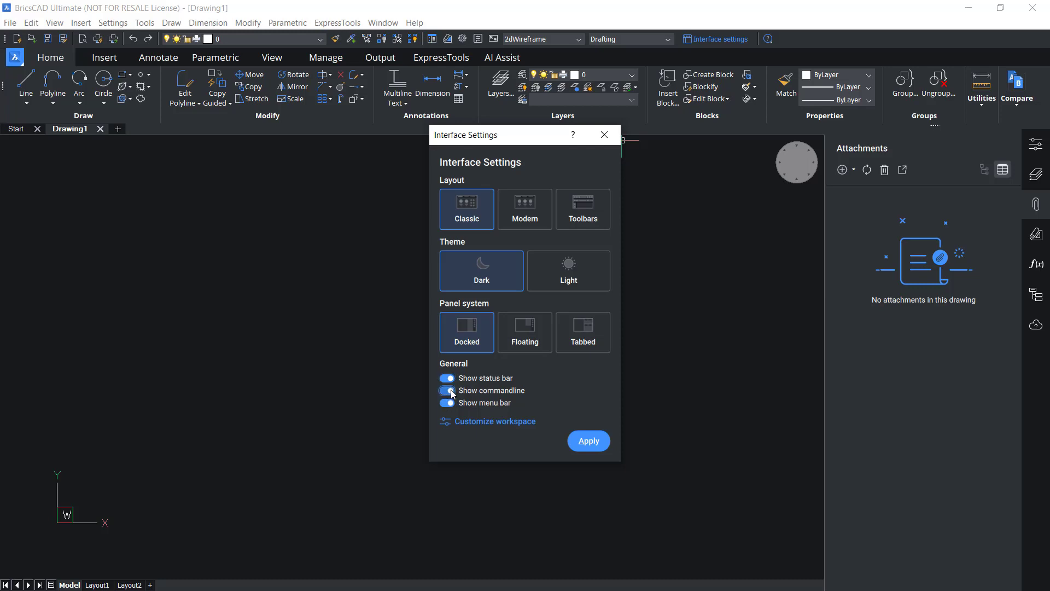
click(589, 441)
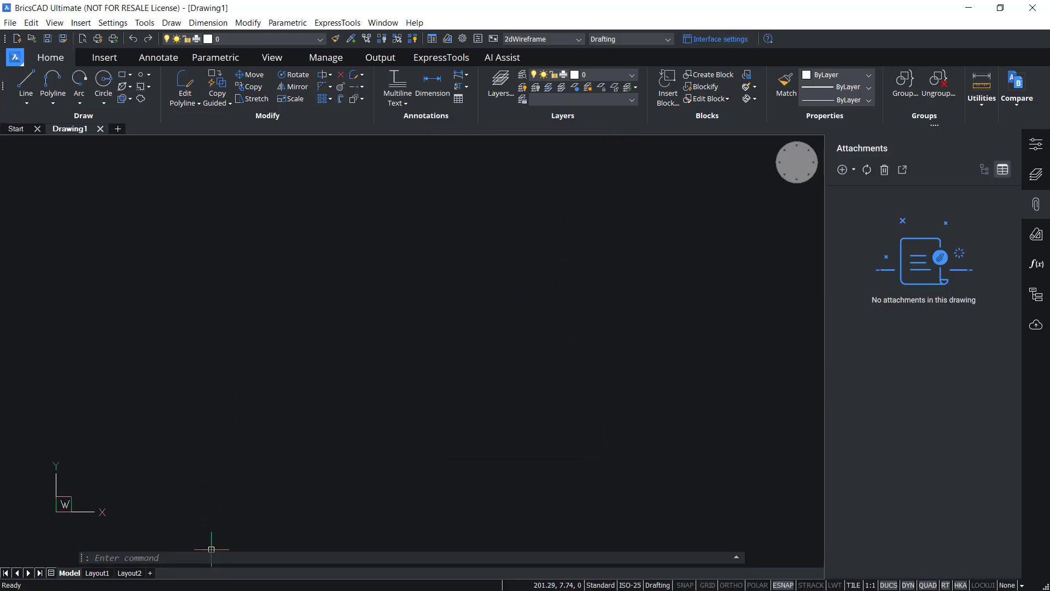
Turn off the menu bar in the Interface Settings and apply the change.
click(716, 39)
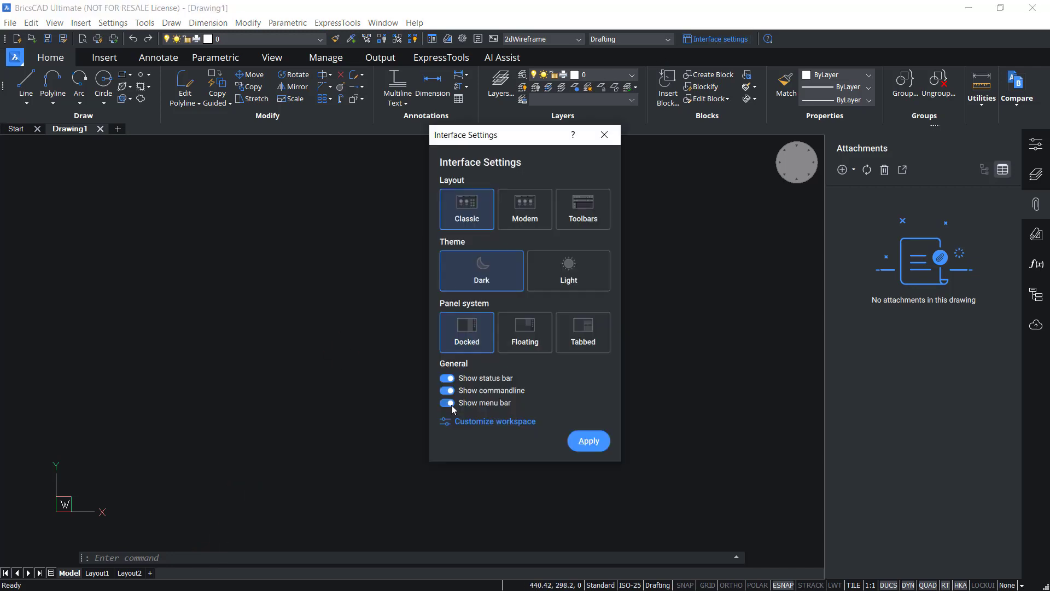
click(447, 403)
click(588, 441)
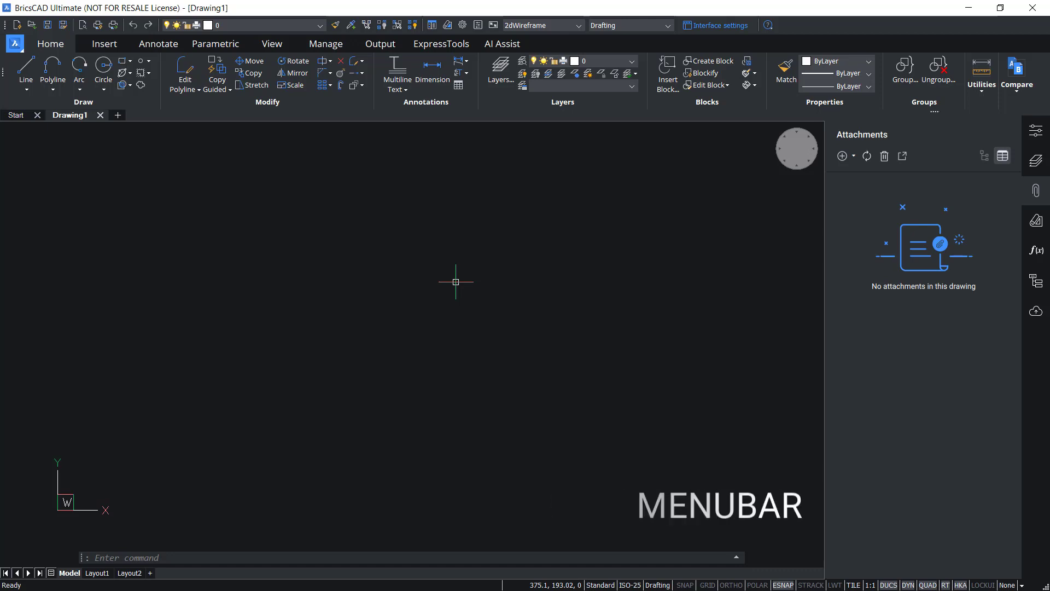
Turn the menu bar on by setting the MENUBAR variable to 1 at the command line.
text(MENUBAR)
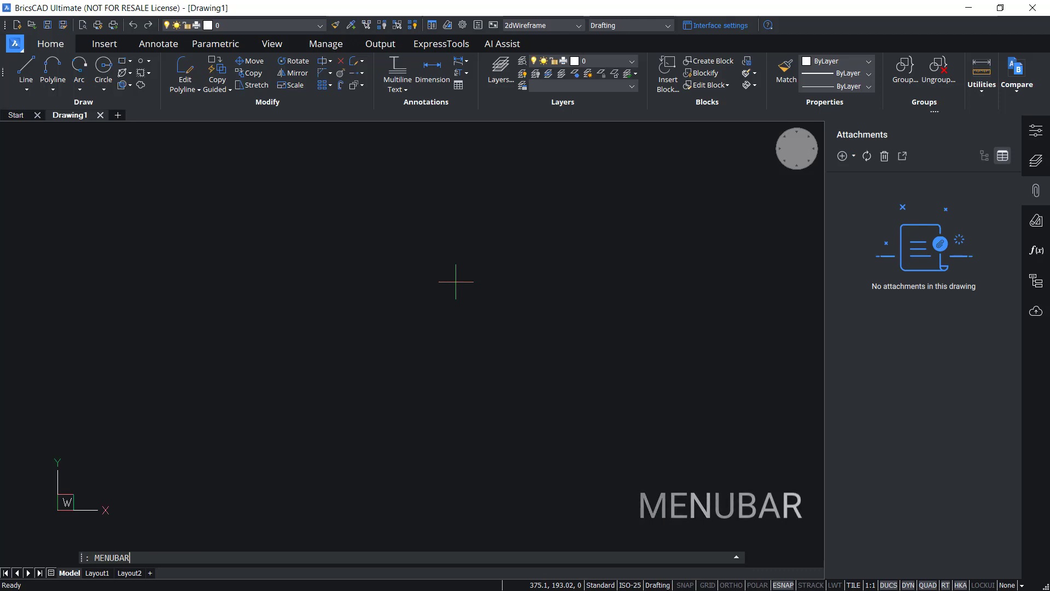
key(Return)
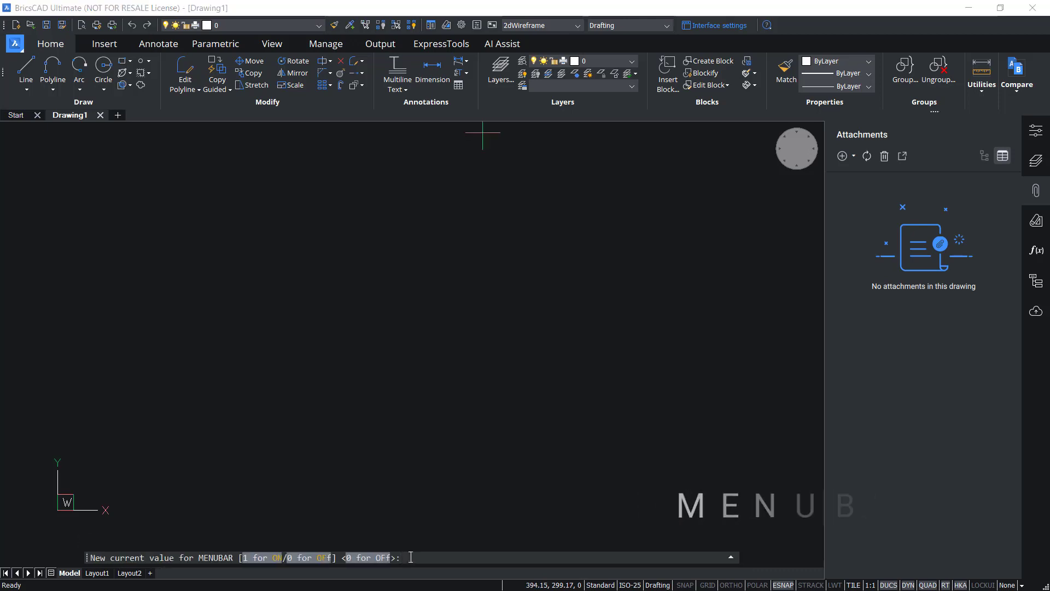
text(1)
key(Return)
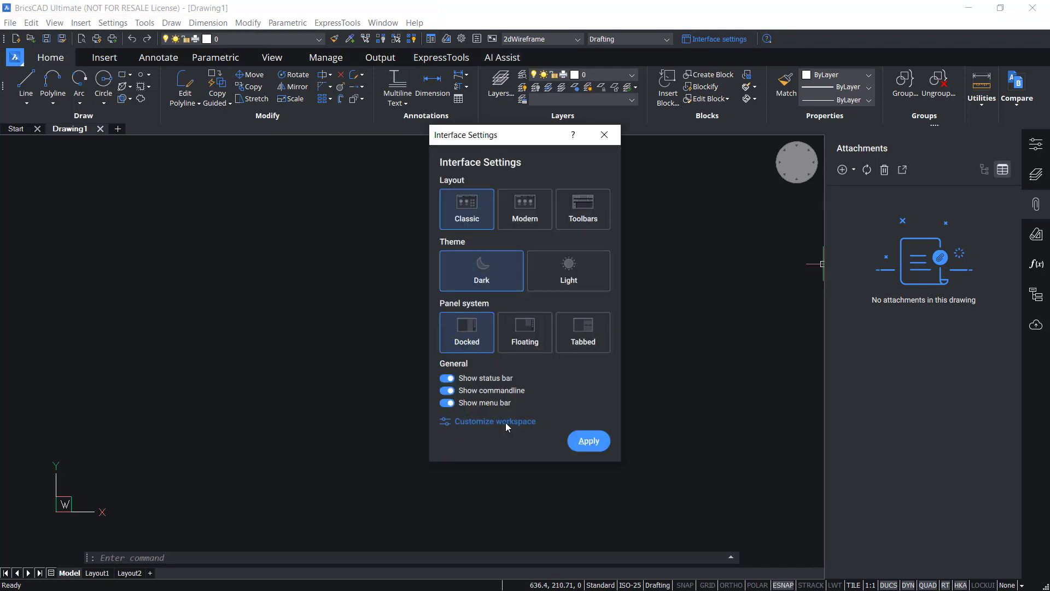
Open the workspace customization dialog to view its Workspaces options and close it.
click(506, 423)
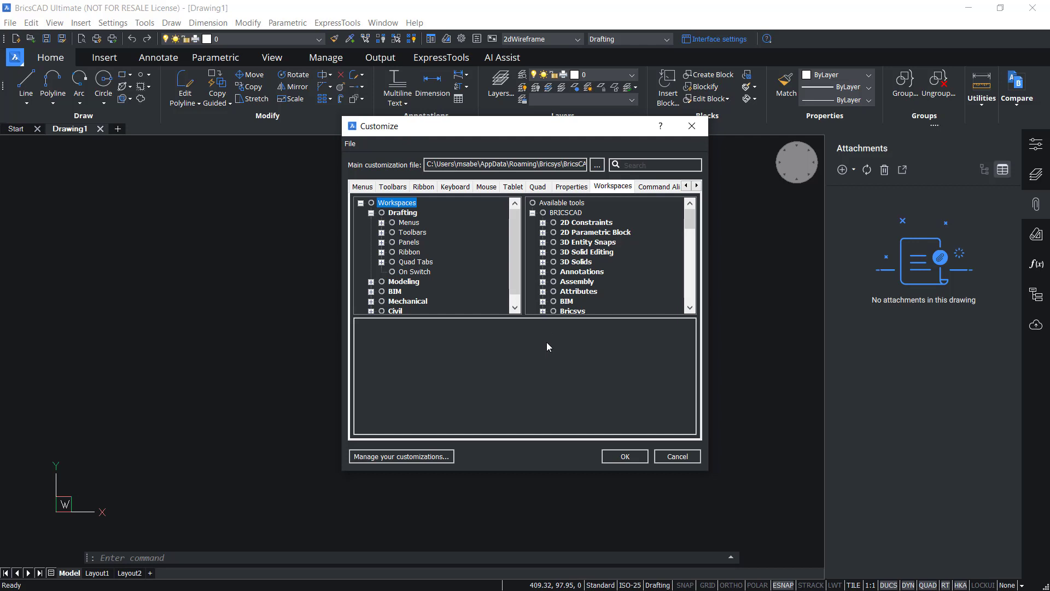
click(624, 456)
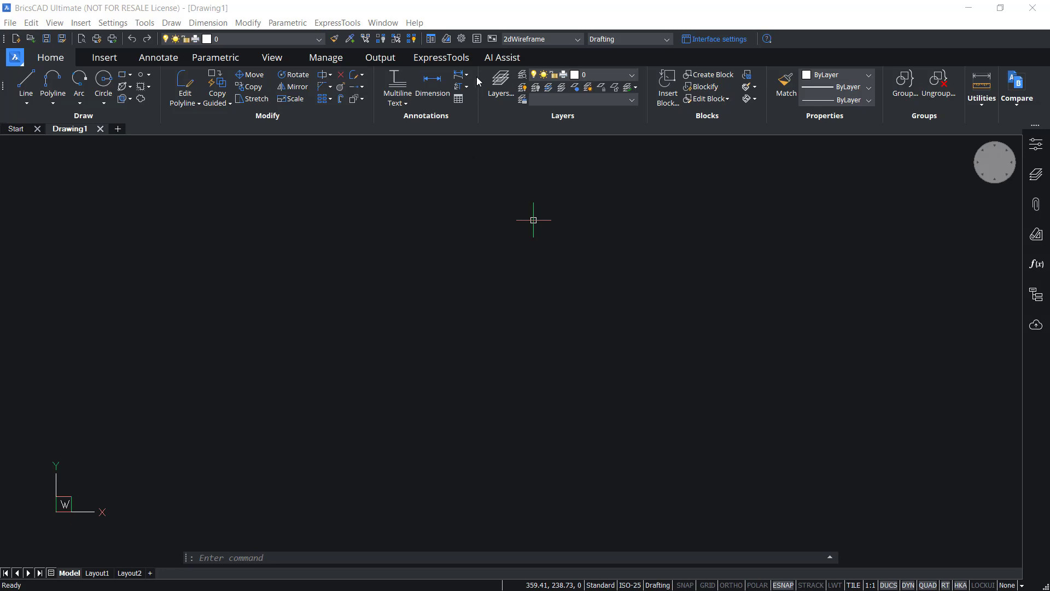
Find the USENEWRIBBON setting by searching for USENEW and enable the new Ribbon after restart.
click(461, 39)
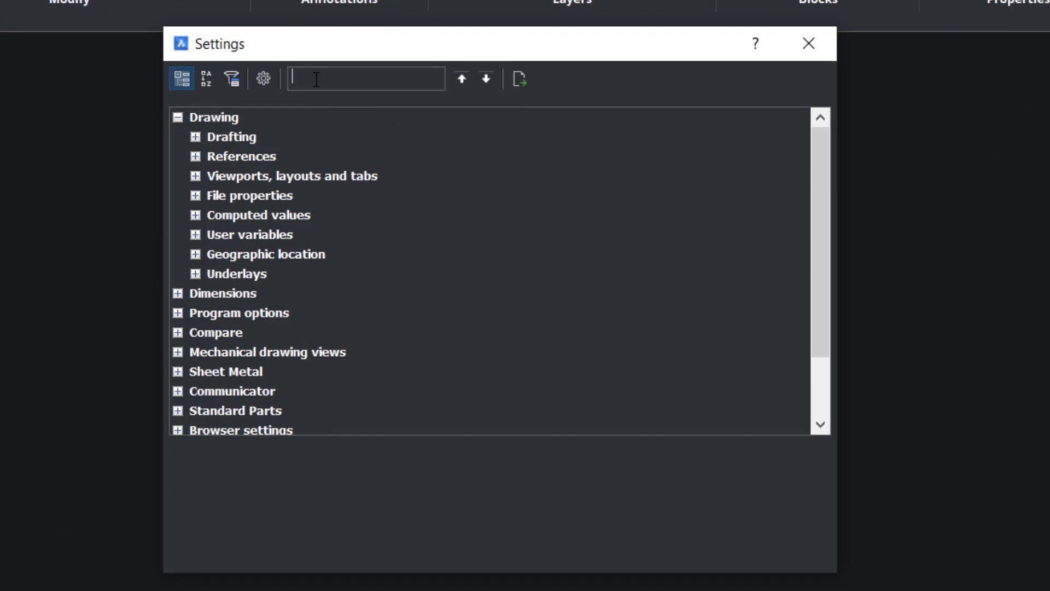
text(USENEW)
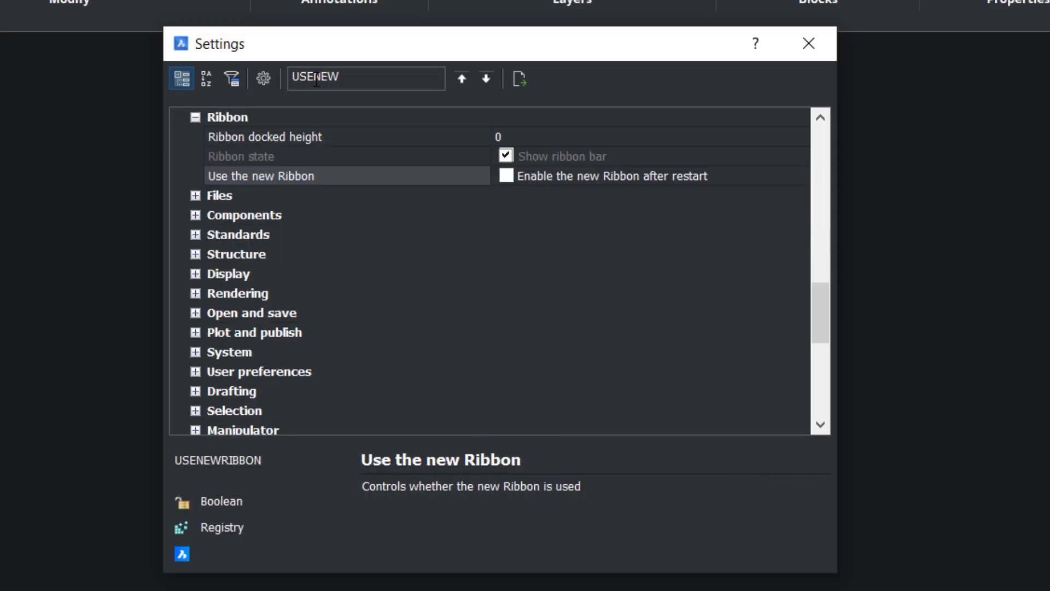
click(507, 180)
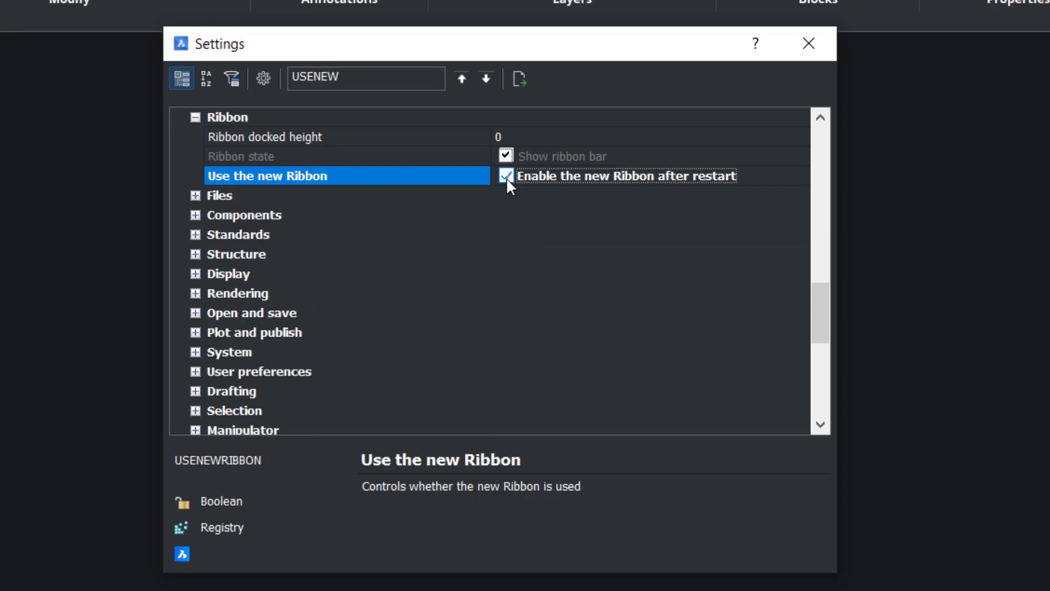
click(809, 35)
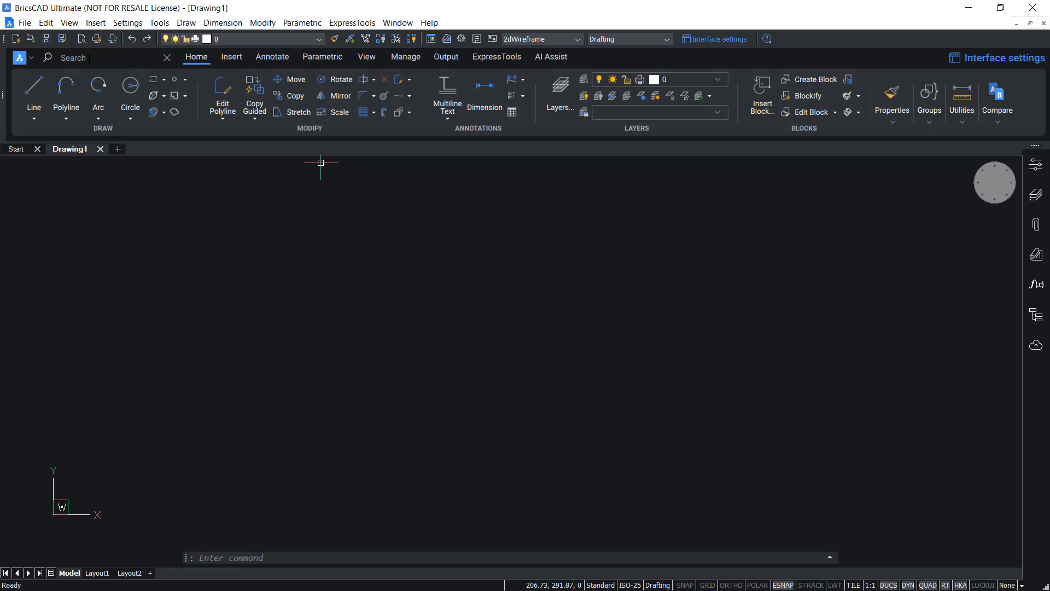
Search the ribbon for BLOCK, start the Blockify command from the filtered tools and cancel it.
click(89, 59)
text(BLOCK)
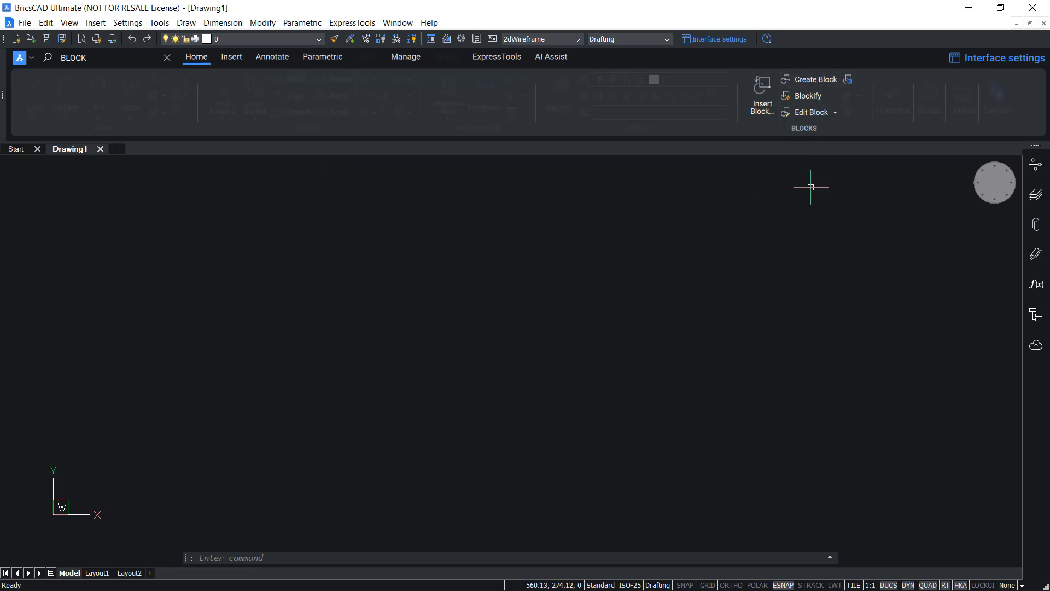
key(Escape)
key(Escape)
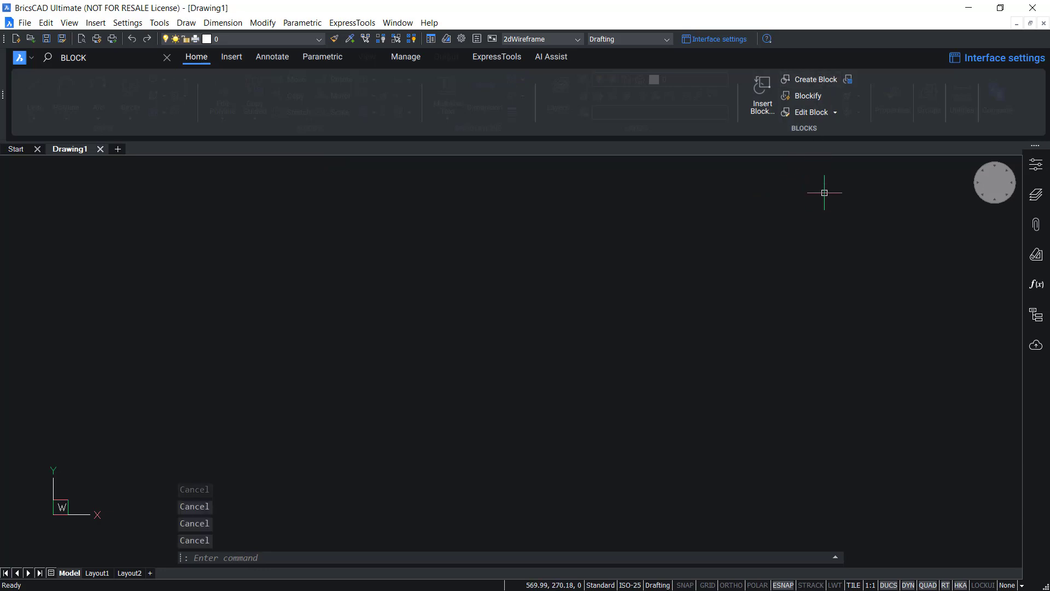
click(814, 104)
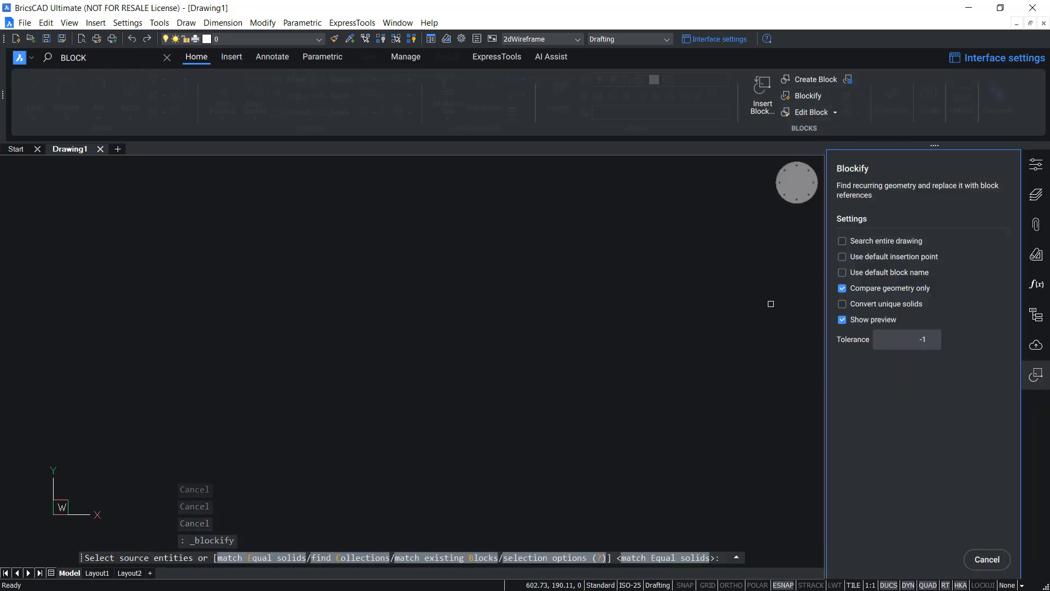
key(Escape)
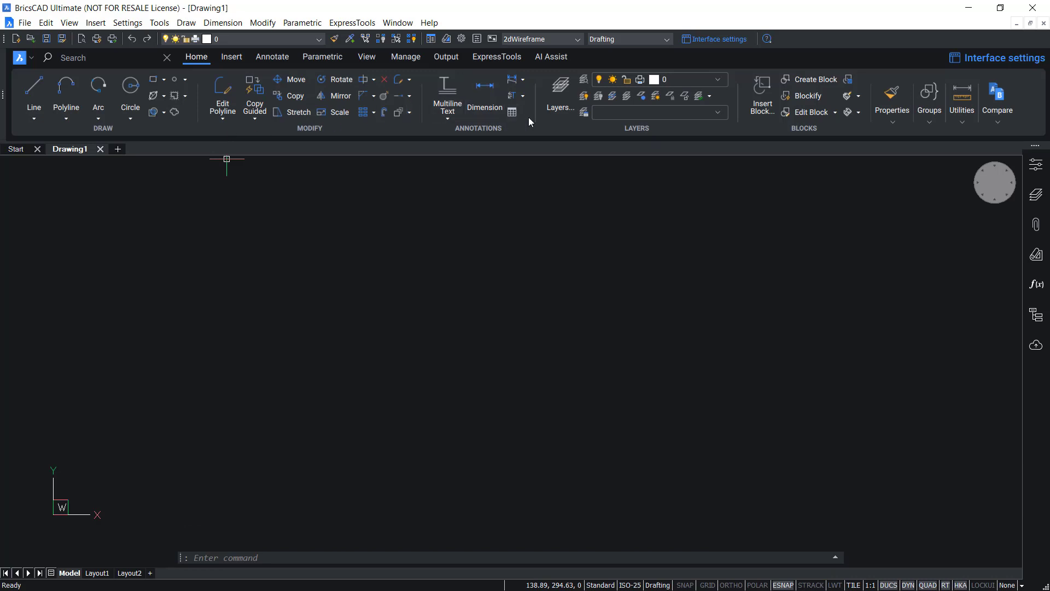
View the new ribbon's Interface Settings, including its label options, and close them.
click(1012, 59)
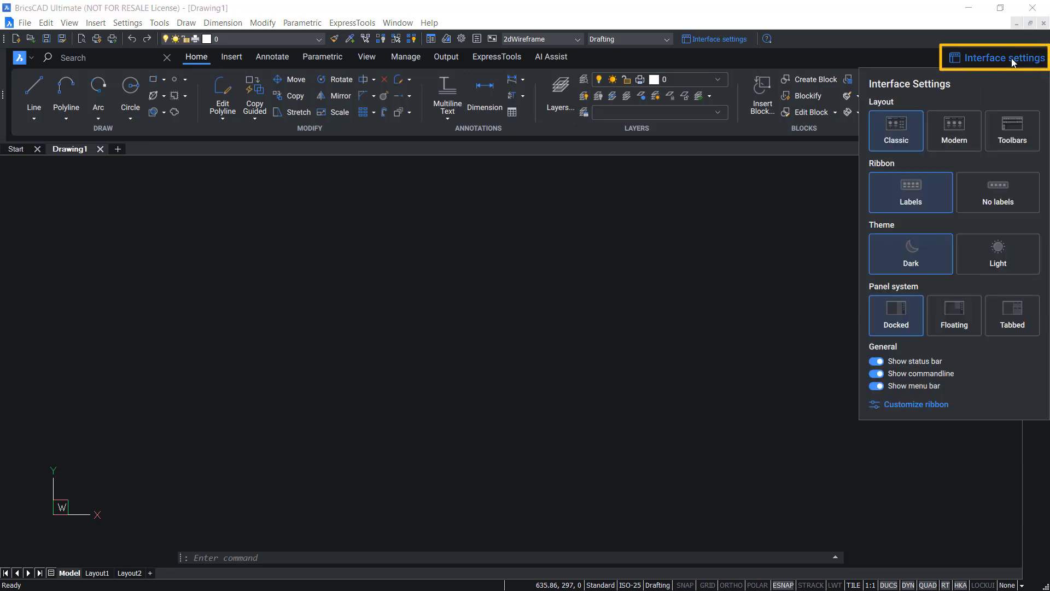
click(1012, 59)
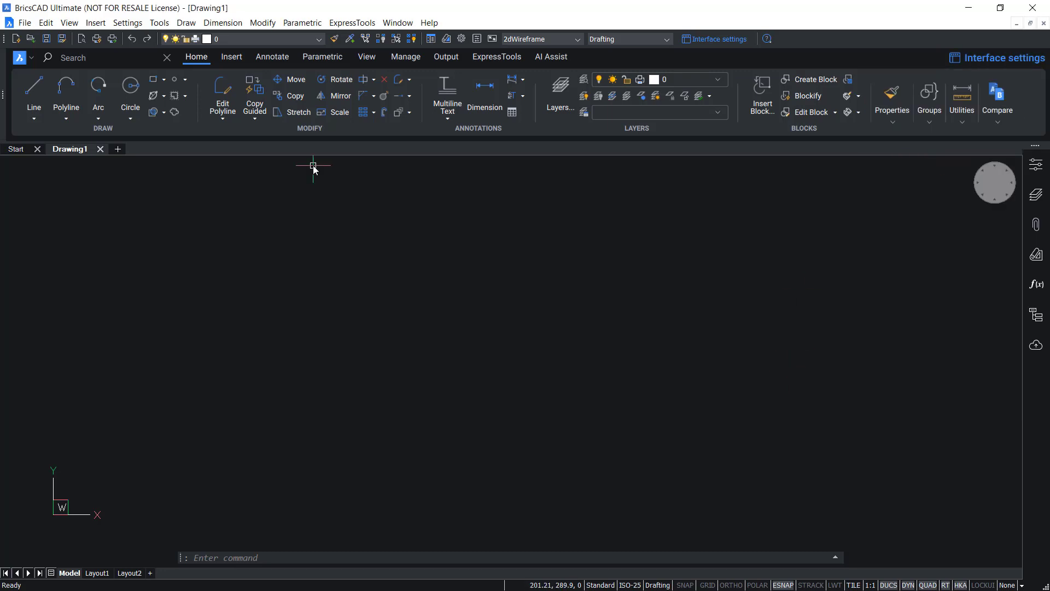